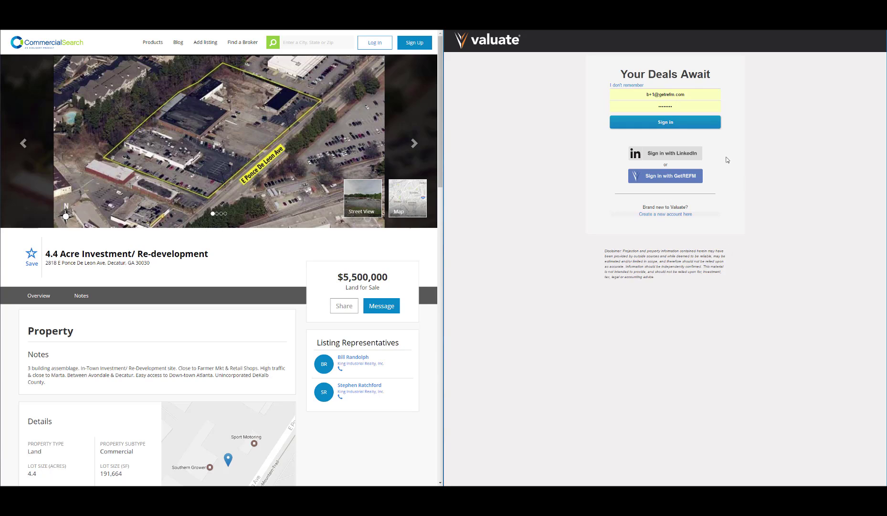
Sign in and start a new Back of the Envelope analysis from File > New
left_click(665, 125)
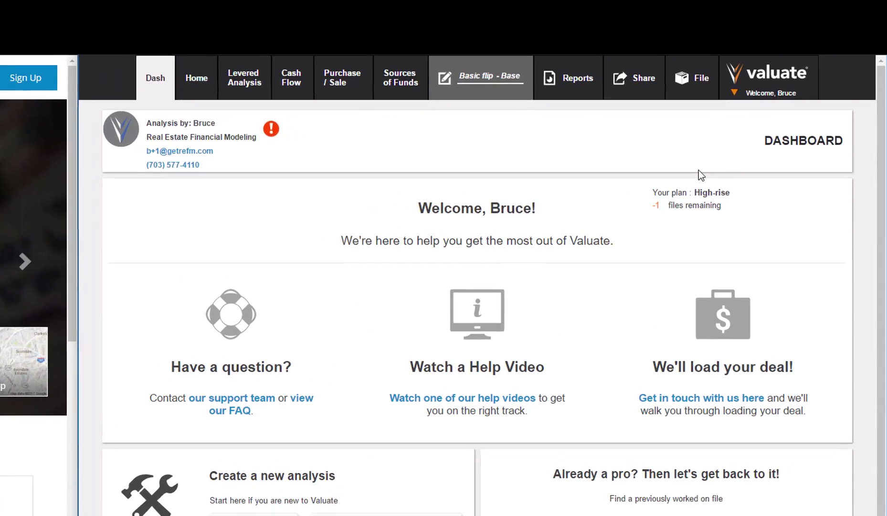
left_click(697, 89)
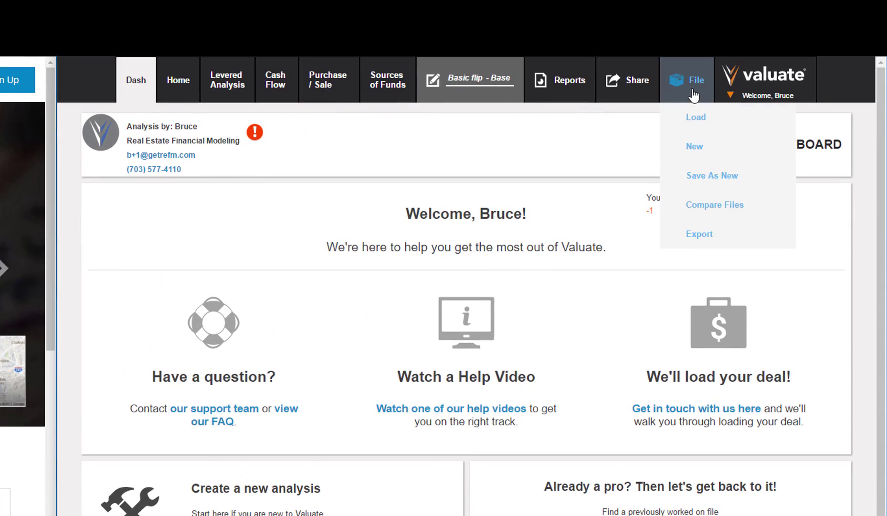
mouse_move(710, 142)
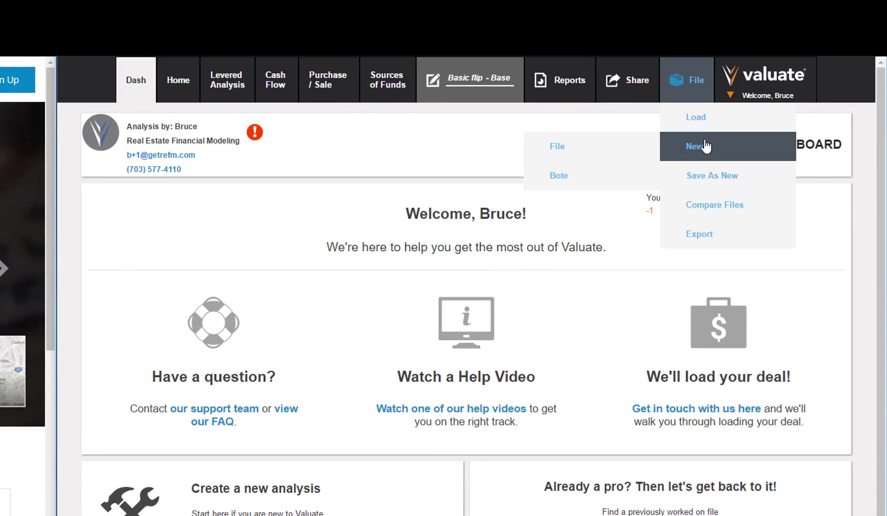
left_click(621, 178)
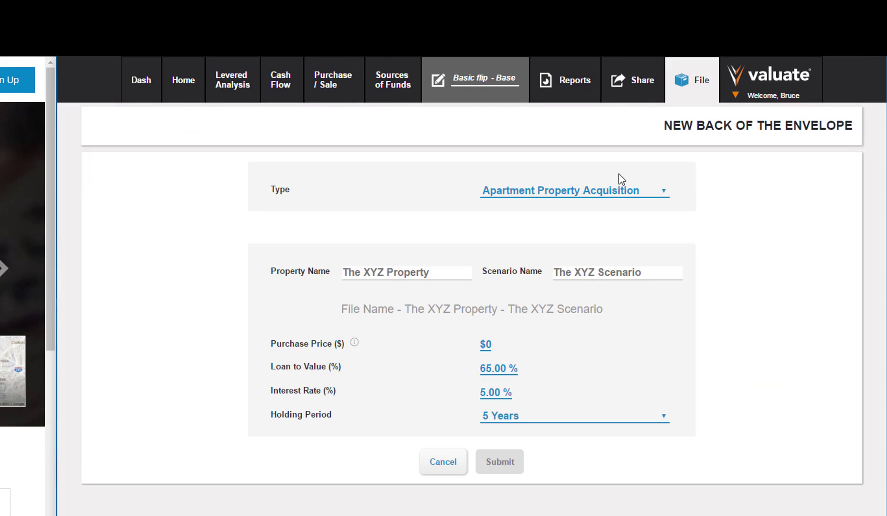
left_click(654, 193)
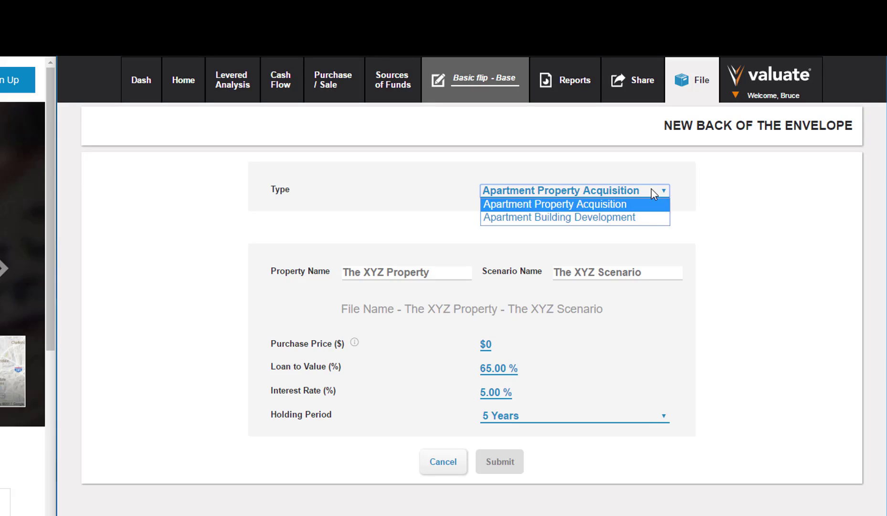
Set the type to Apartment Building Development and switch to Units-Based assumptions
left_click(628, 217)
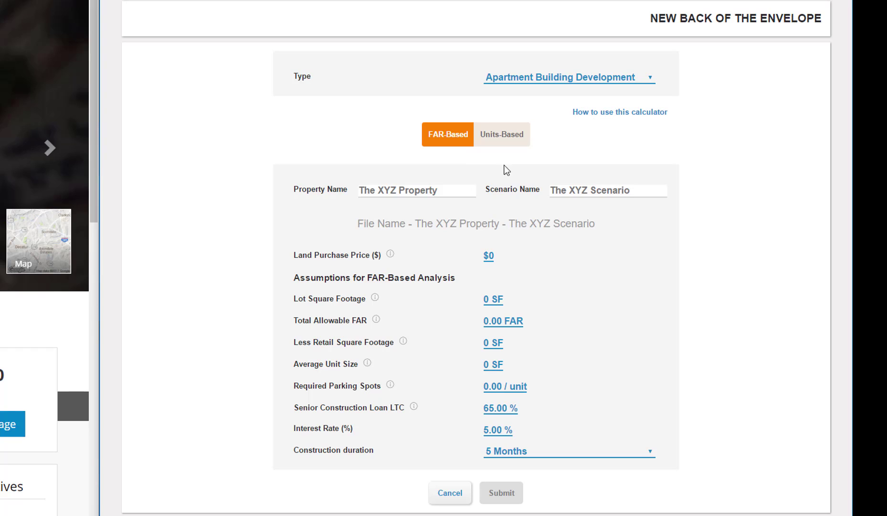
left_click(517, 141)
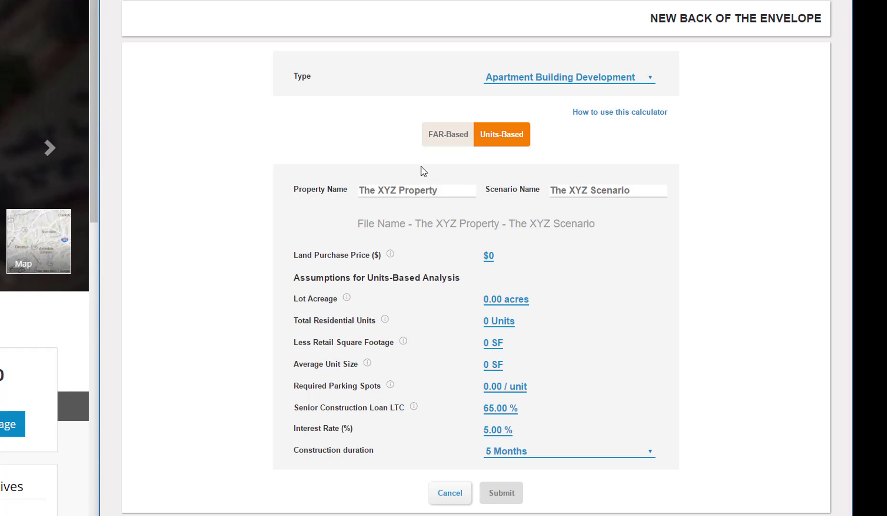
Name the property '1766 Main Street' with scenario 'Base' and a $5,500,000 land price
left_click(391, 192)
type("1766 Main Street")
key("Tab")
type("Base")
key("Tab")
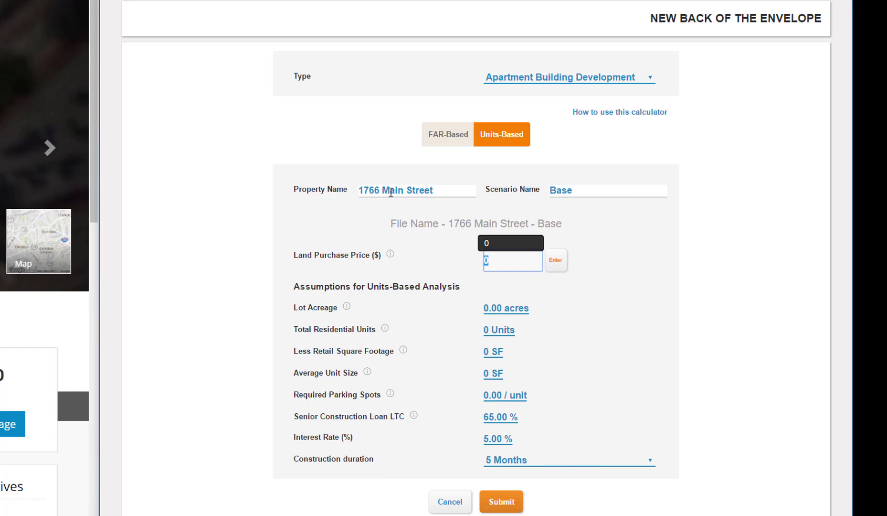
type("5500000")
Enter a 4.40-acre lot, 265 residential units and 25,000 SF of retail
key("Tab")
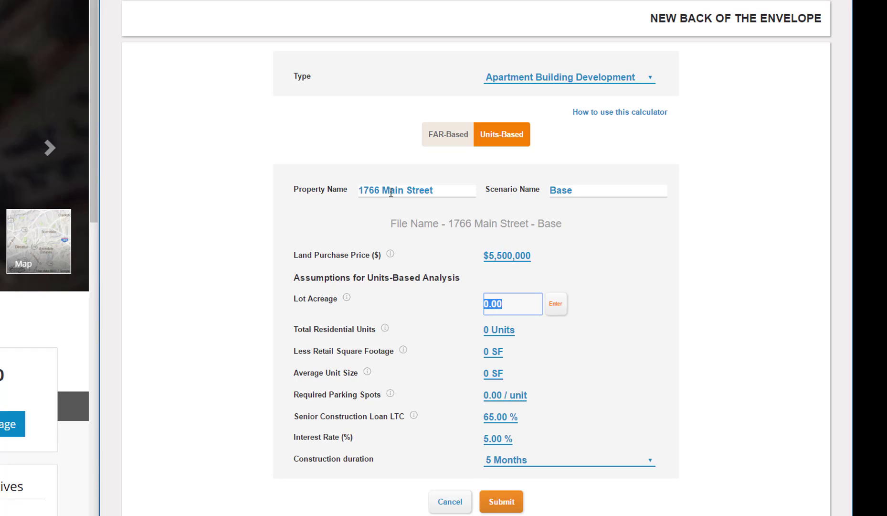
type("4.4")
key("Tab")
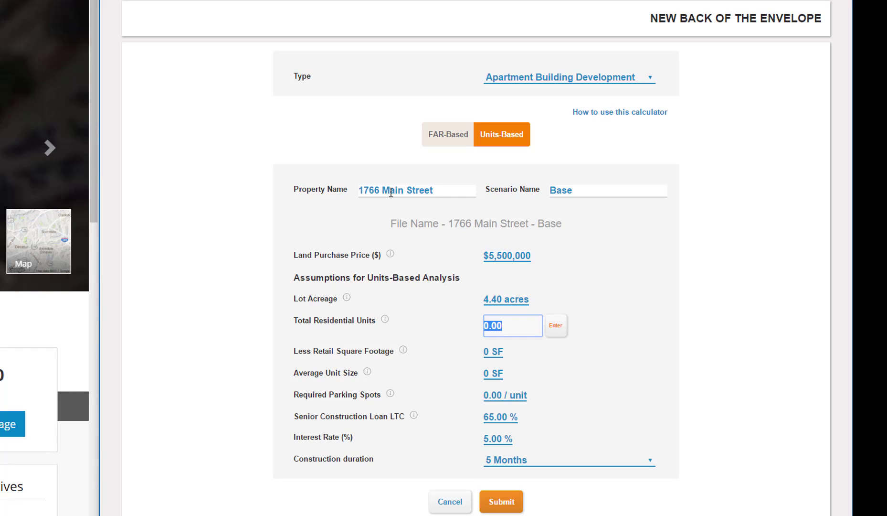
type("265")
key("Tab")
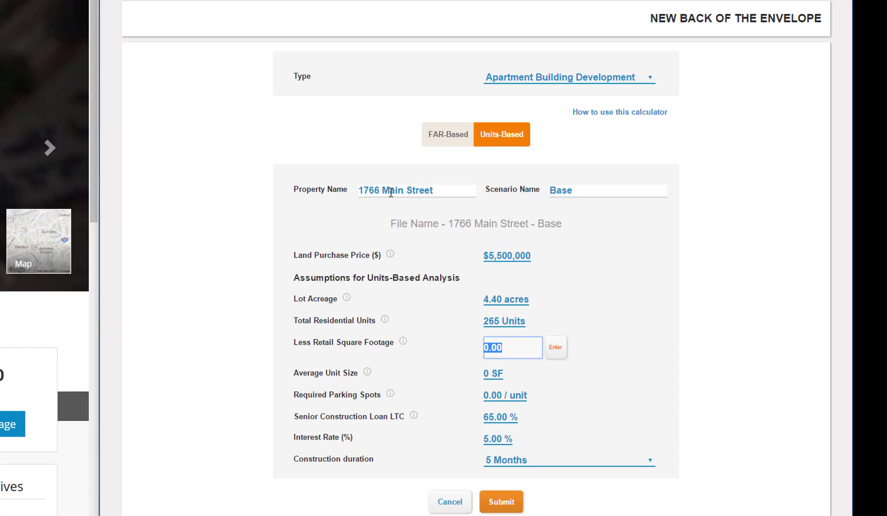
type("25000")
key("Tab")
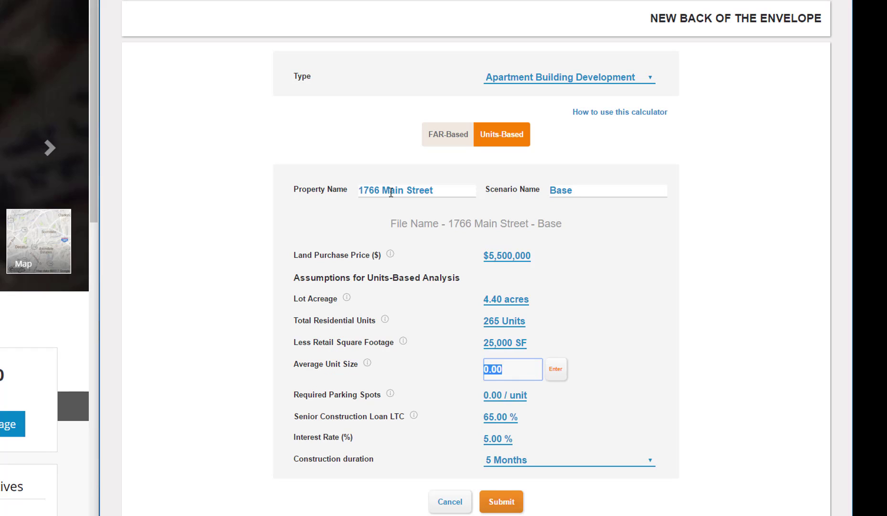
Set 800 SF average units and 1.20 parking spots per unit, keeping 65% LTC and 5% rate
type("800")
key("Tab")
type("1.2")
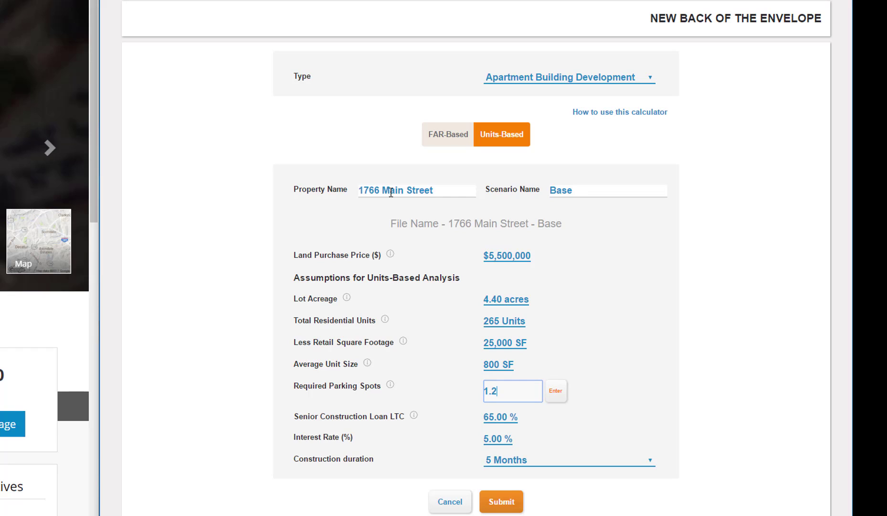
key("Tab")
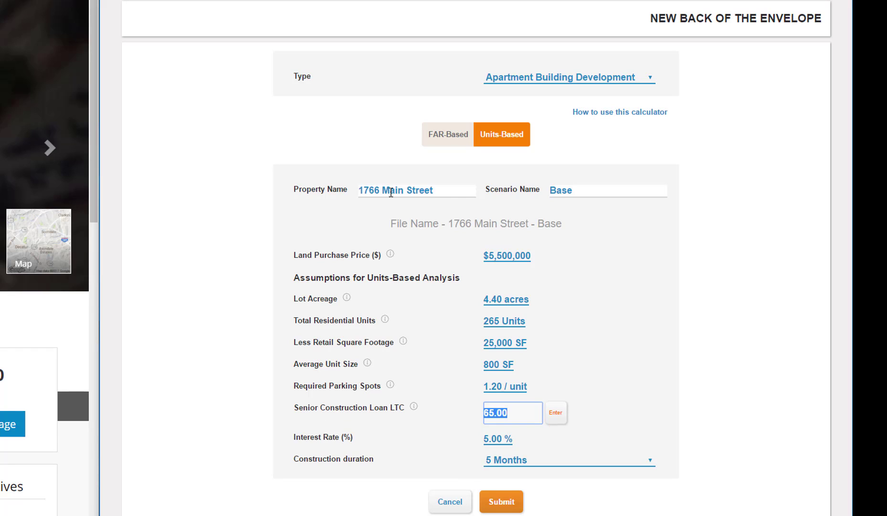
key("Tab")
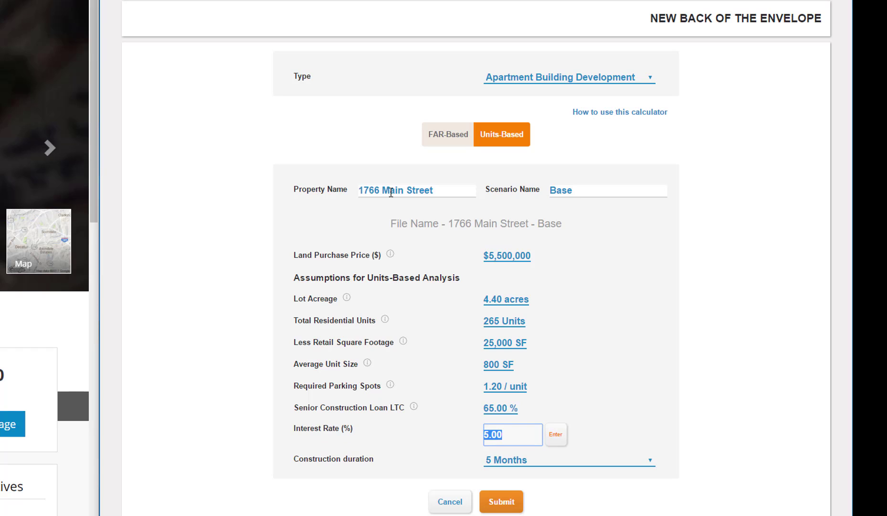
key("Tab")
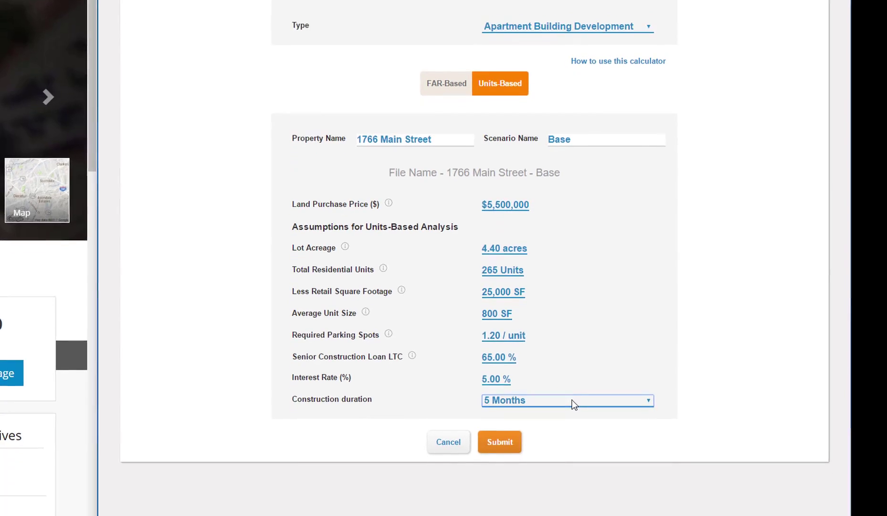
Set construction duration to 24 Months and submit to create the analysis
left_click(579, 452)
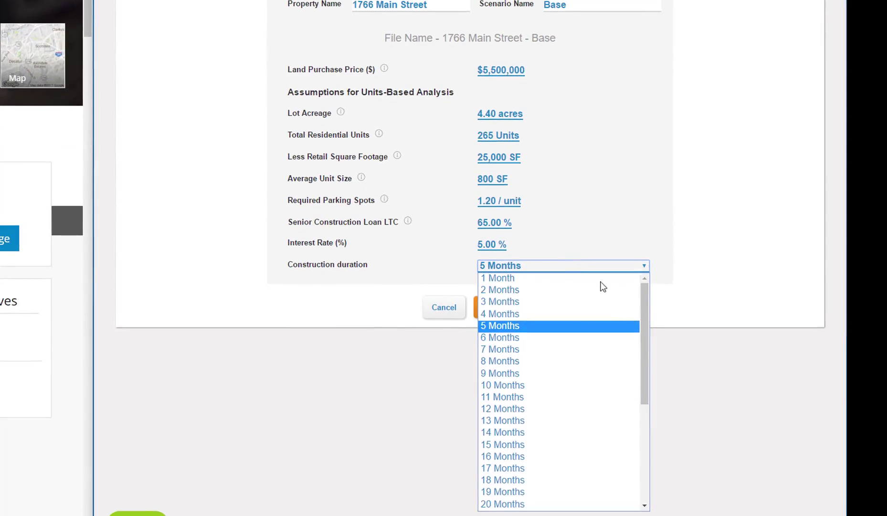
scroll(645, 304, "down", 4)
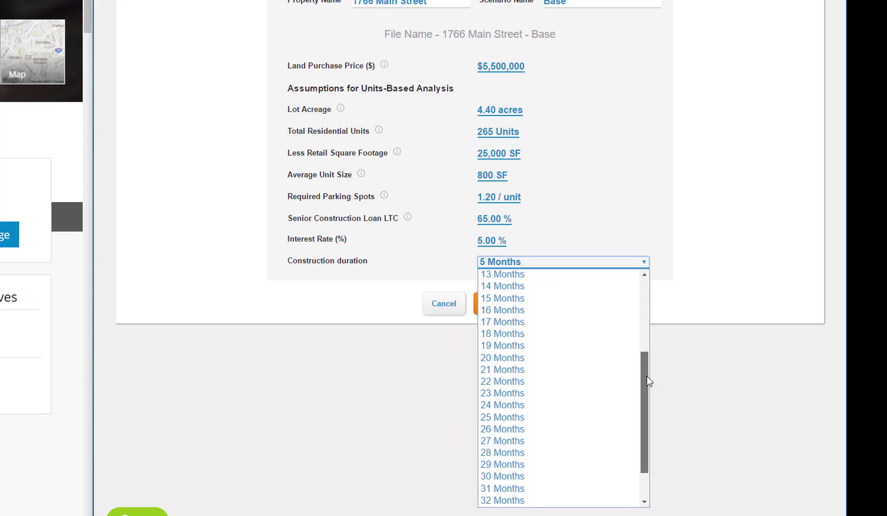
left_click(509, 405)
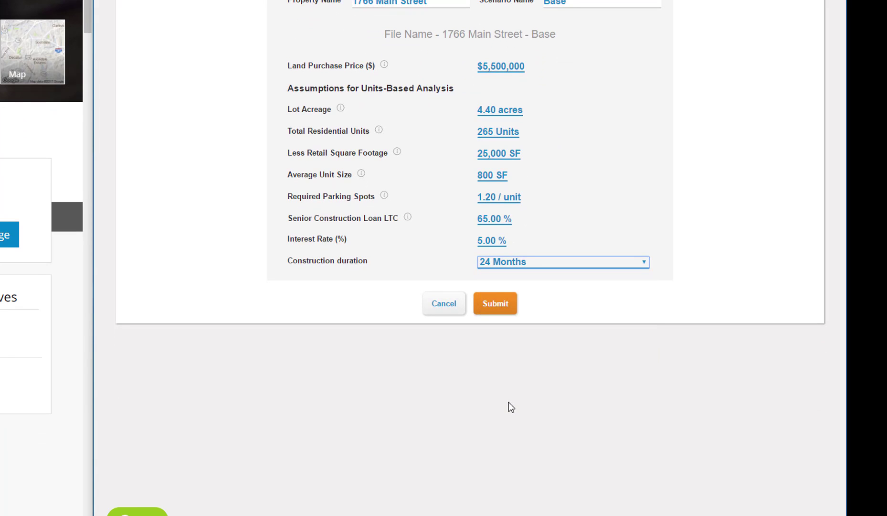
left_click(494, 305)
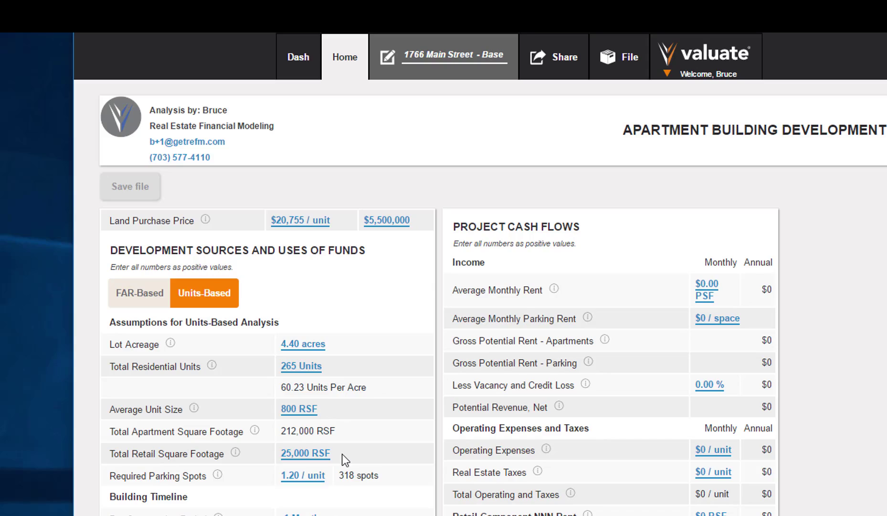
Set a 12-month pre-construction period and lease-up of 15 units per month
scroll(344, 430, "down", 5)
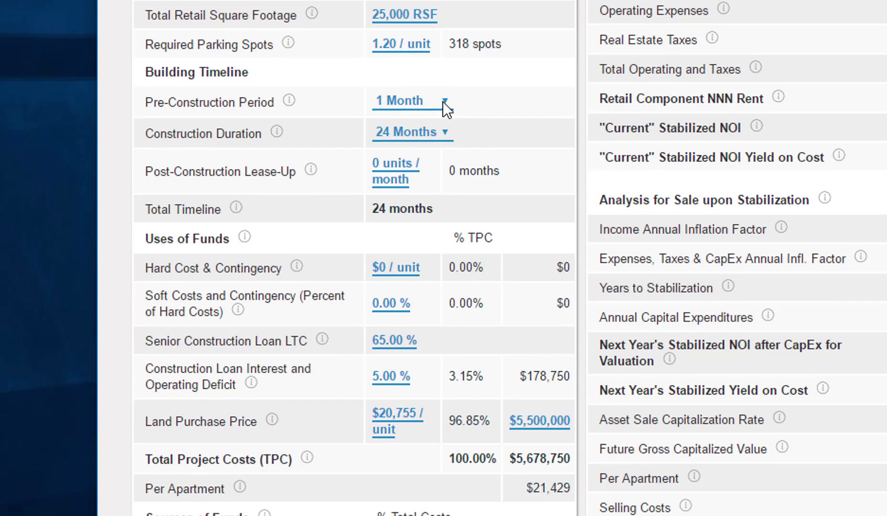
left_click(445, 102)
left_click(420, 290)
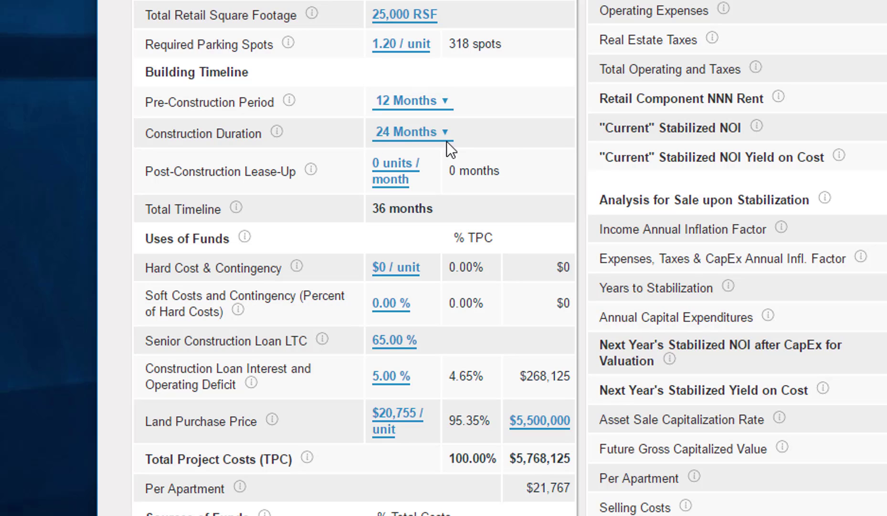
left_click(397, 169)
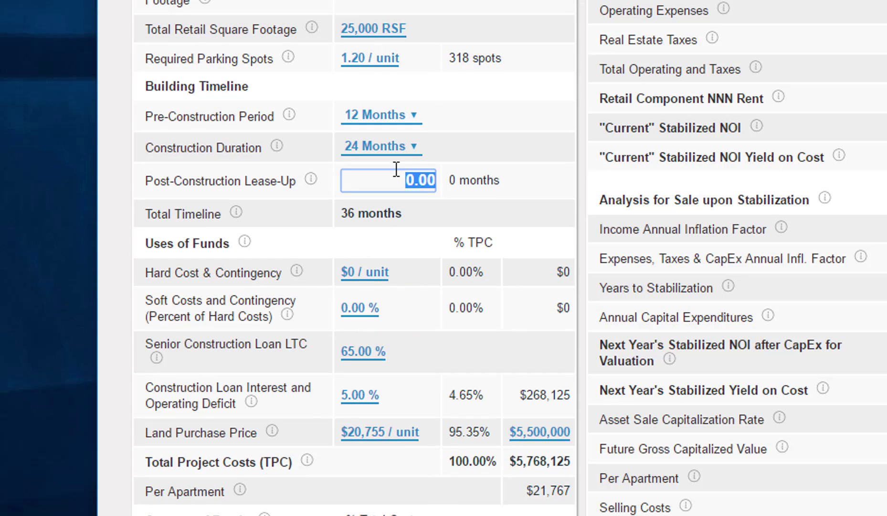
type("15")
key("Return")
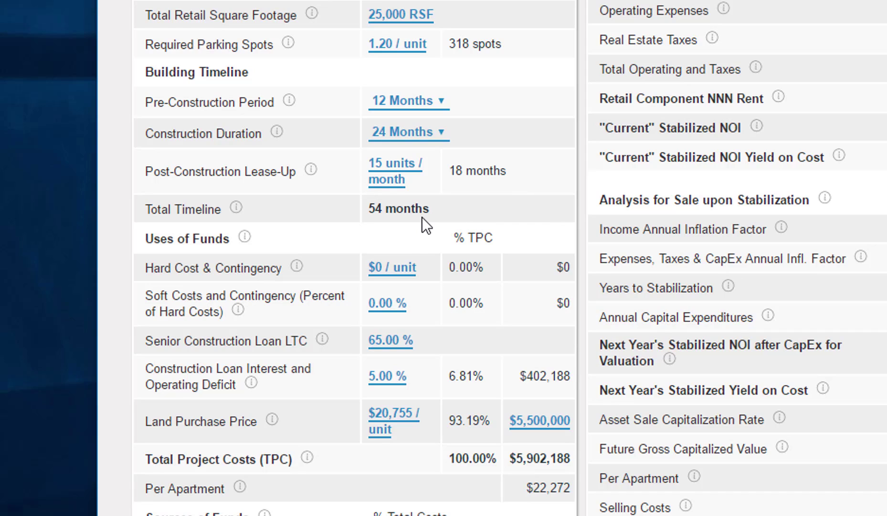
Enter $125,000 per unit hard cost and contingency and soft costs of 35% of hard costs
left_click(402, 265)
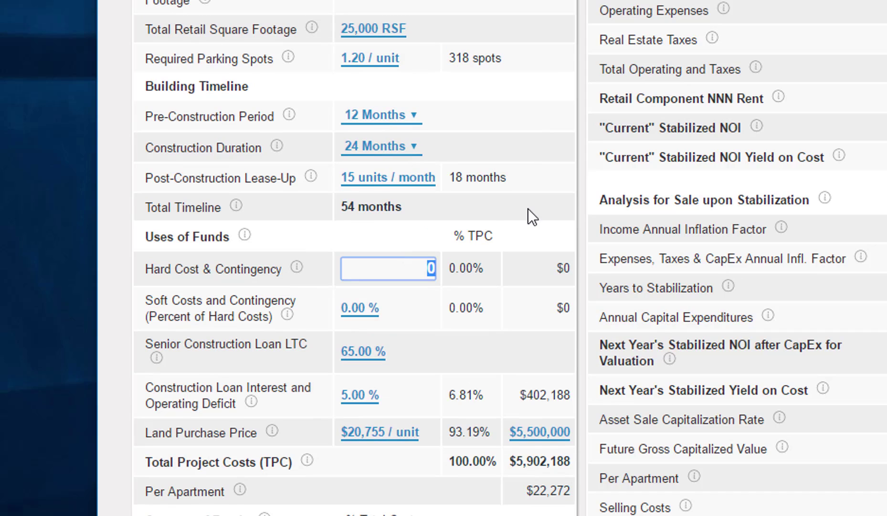
type("1")
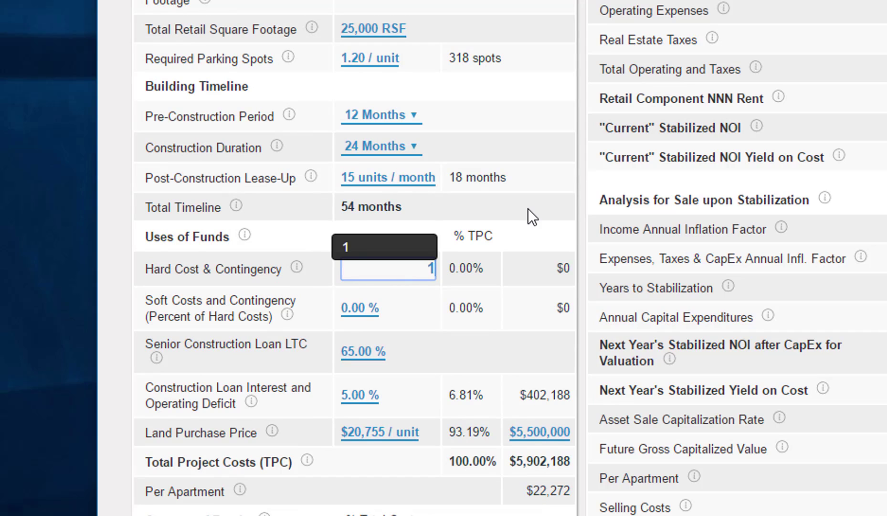
type("25,0000")
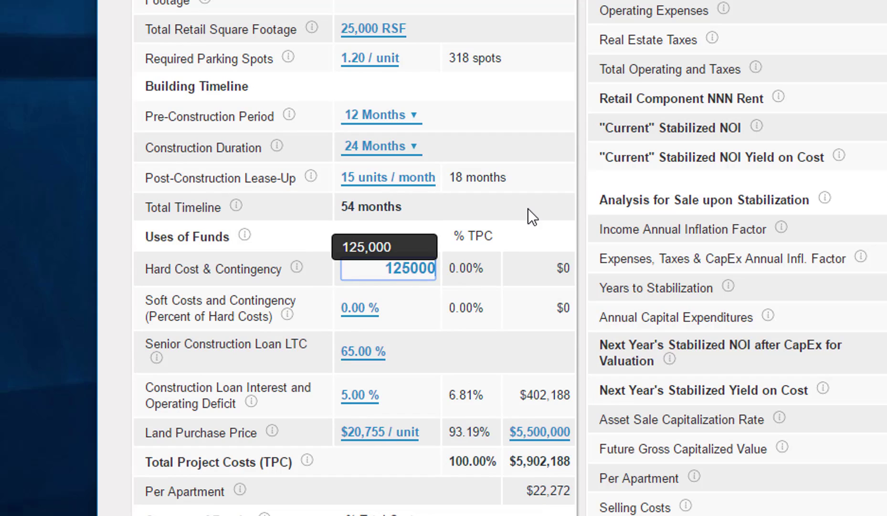
key("Return")
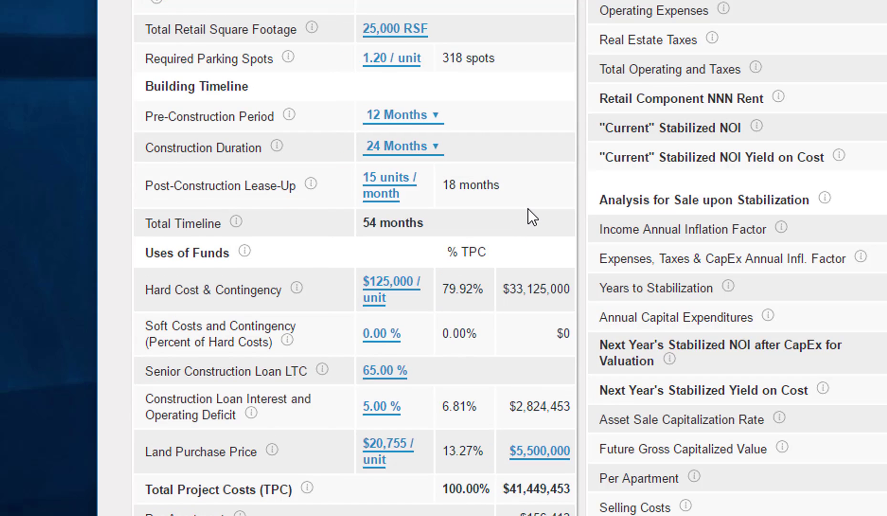
scroll(529, 298, "down", 1)
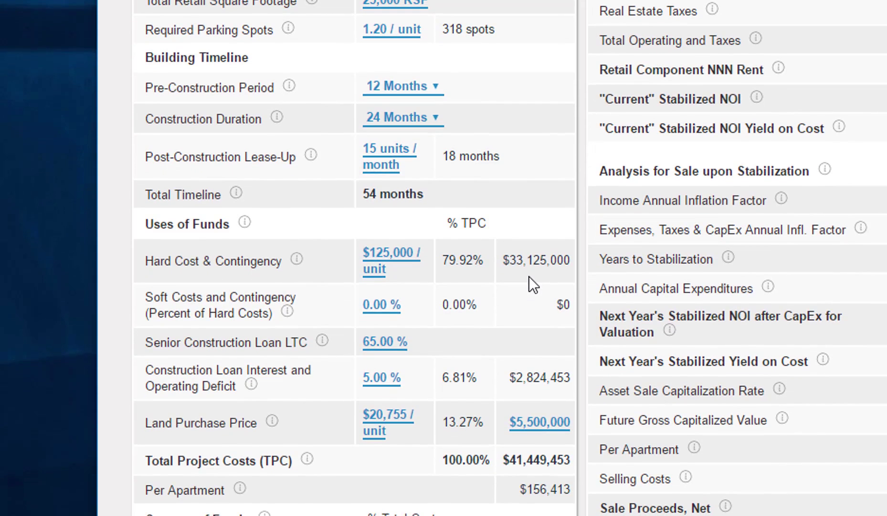
left_click(377, 306)
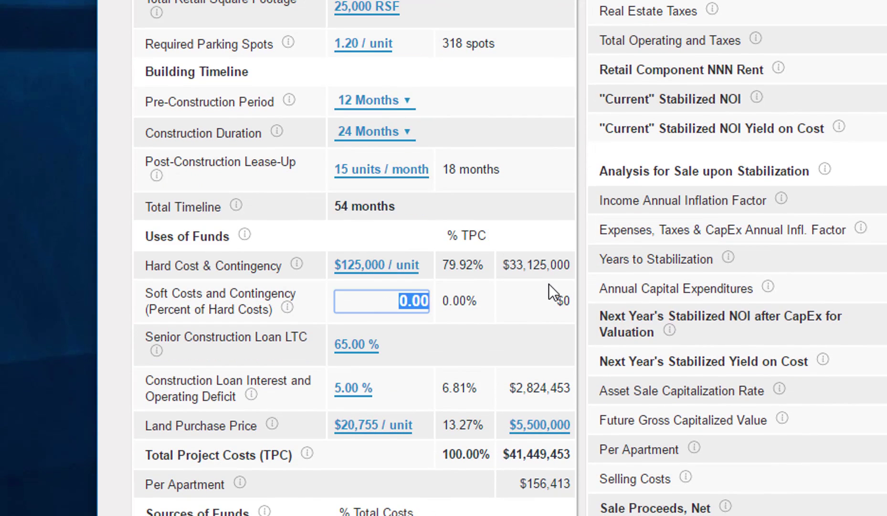
type("35")
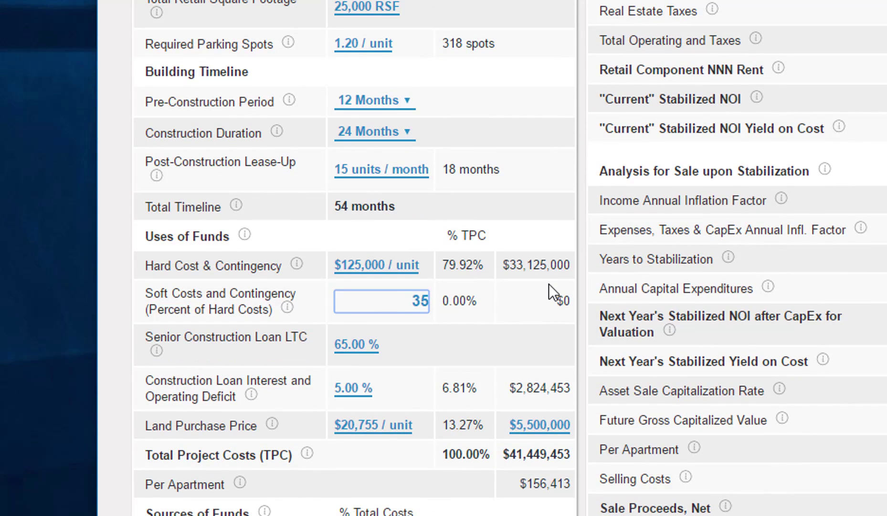
key("Return")
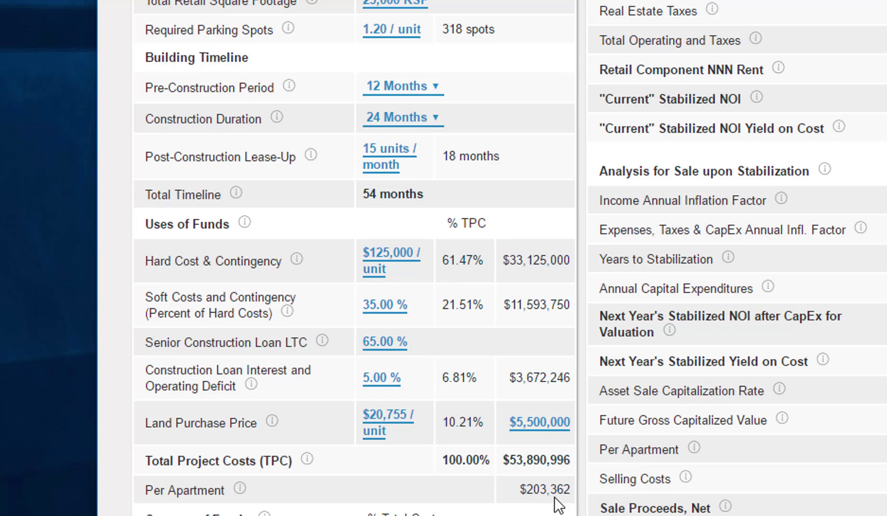
Scroll down to the Project Cash Flows income and expense inputs
scroll(524, 418, "down", 3)
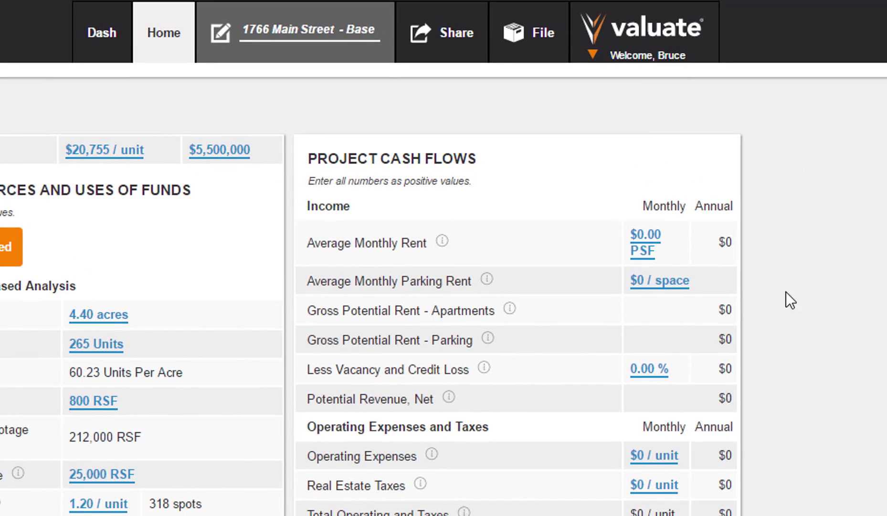
Enter $2.00 PSF monthly rent, $50 per space parking rent and 7% vacancy and credit loss
left_click(650, 237)
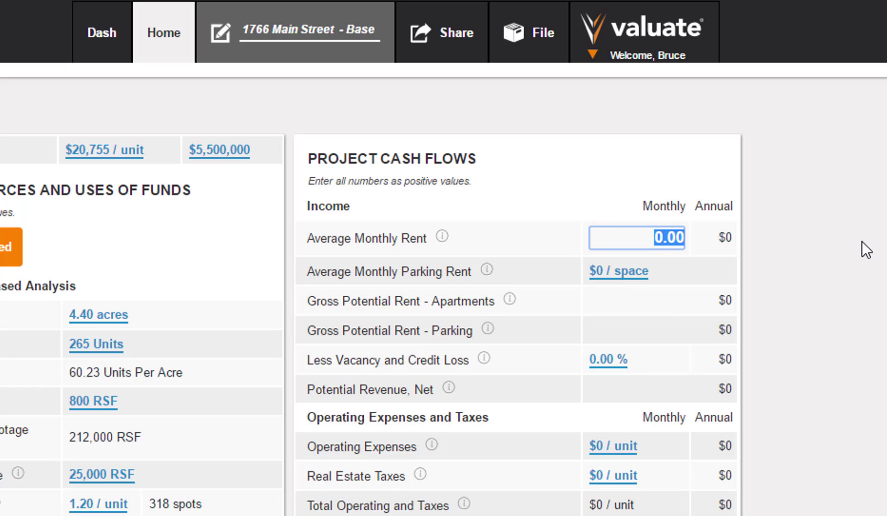
type("2.00")
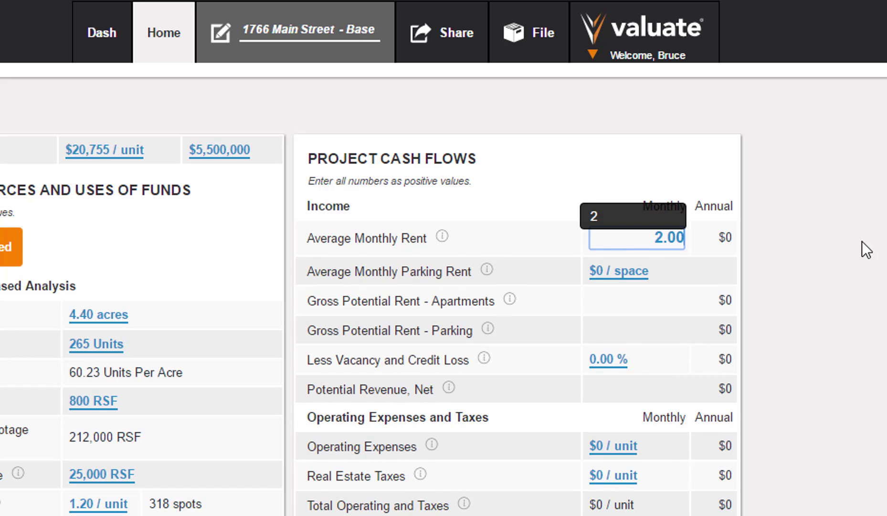
key("Return")
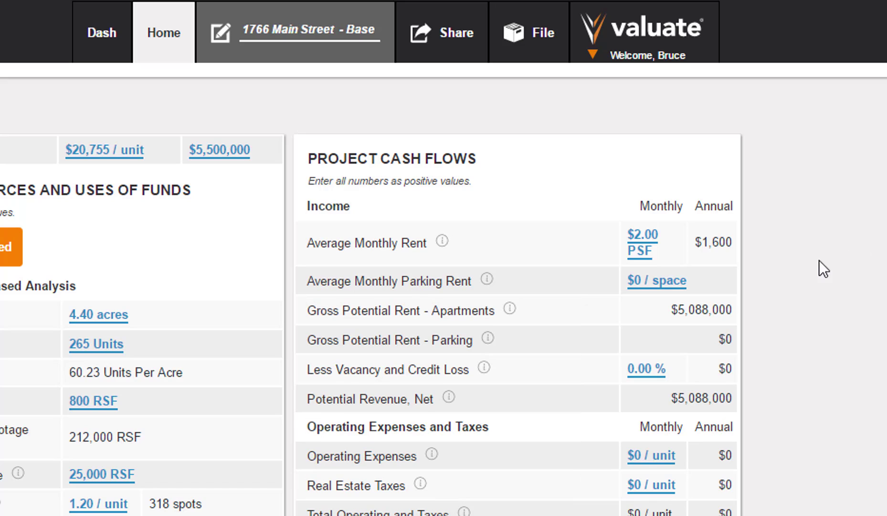
left_click(656, 280)
type("50")
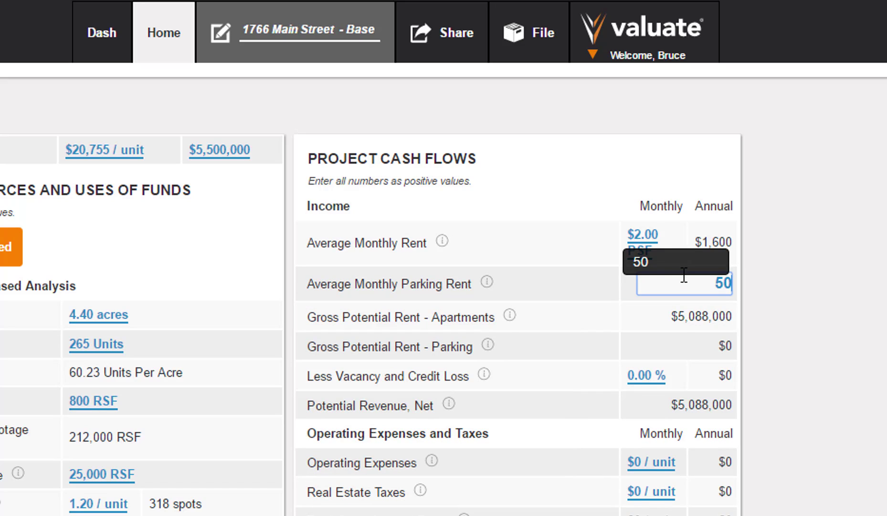
key("Return")
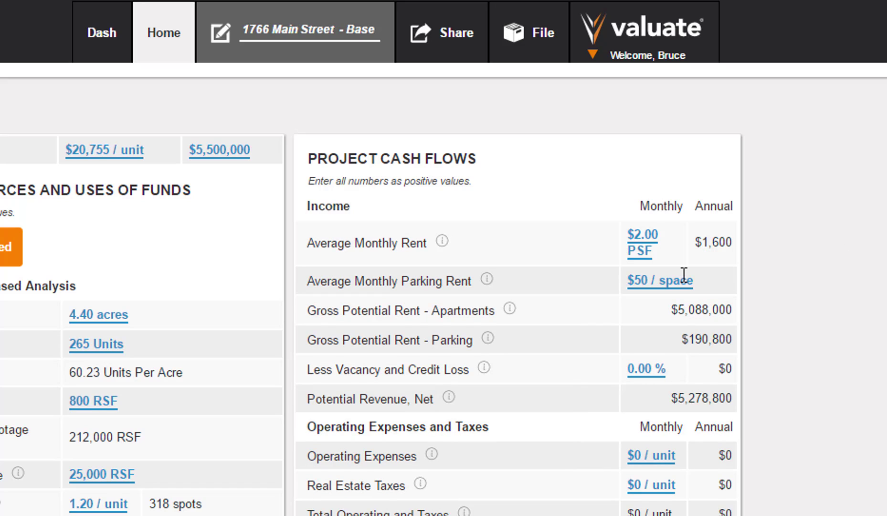
left_click(647, 368)
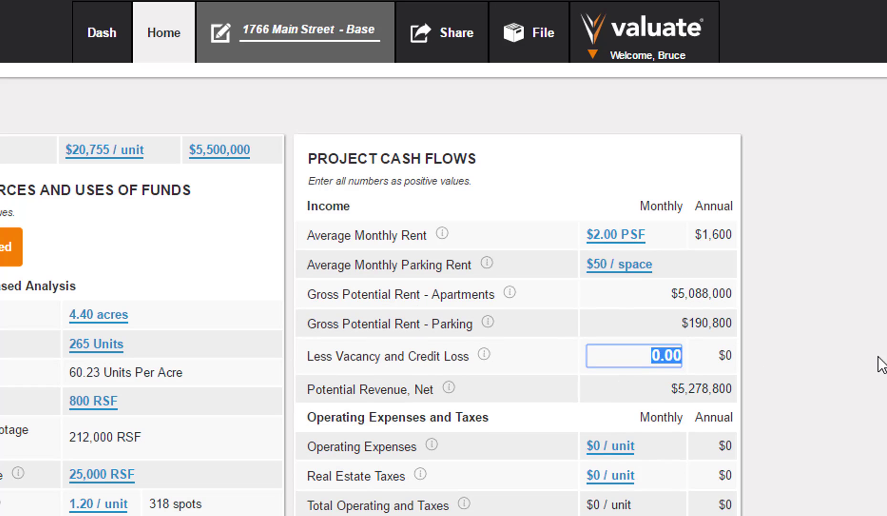
type("7")
key("Return")
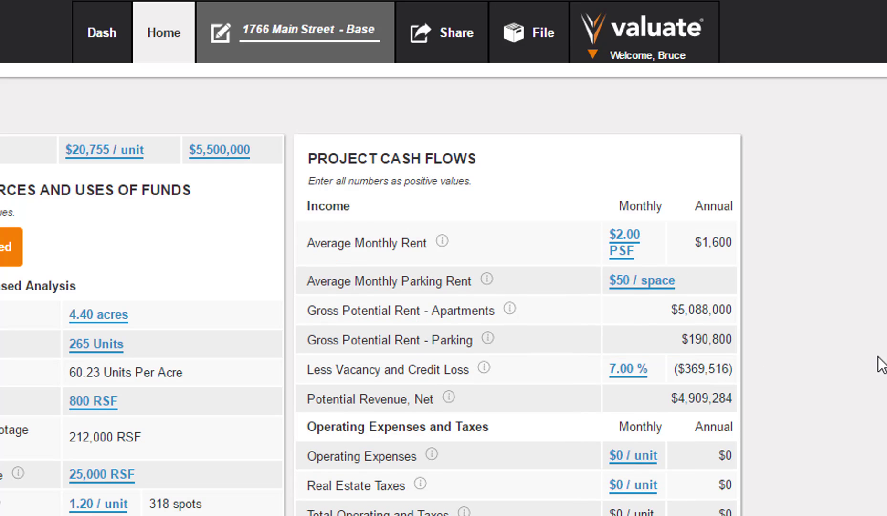
scroll(760, 417, "down", 3)
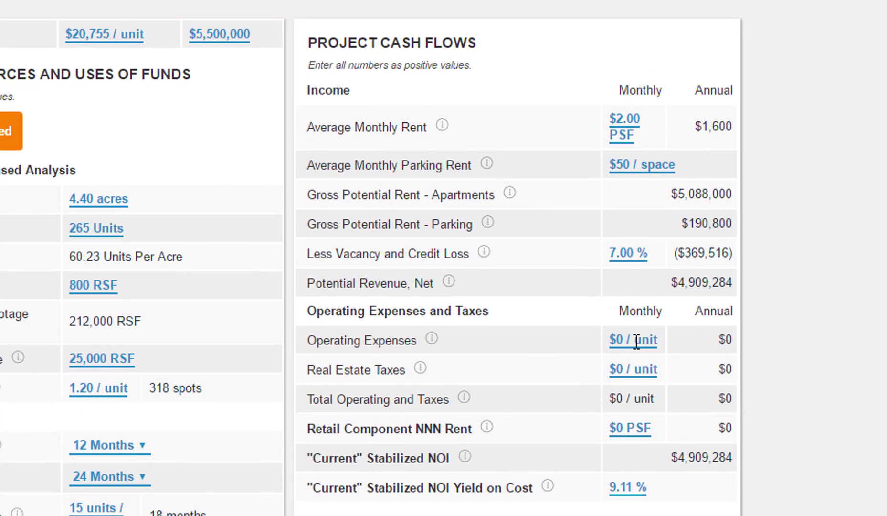
Enter $500 per unit operating expenses and $100 per unit real estate taxes
left_click(637, 340)
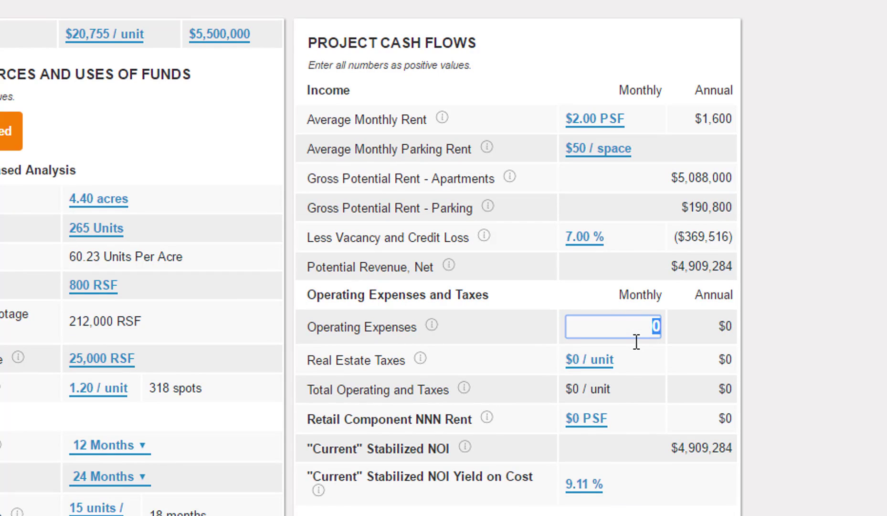
type("500")
key("Return")
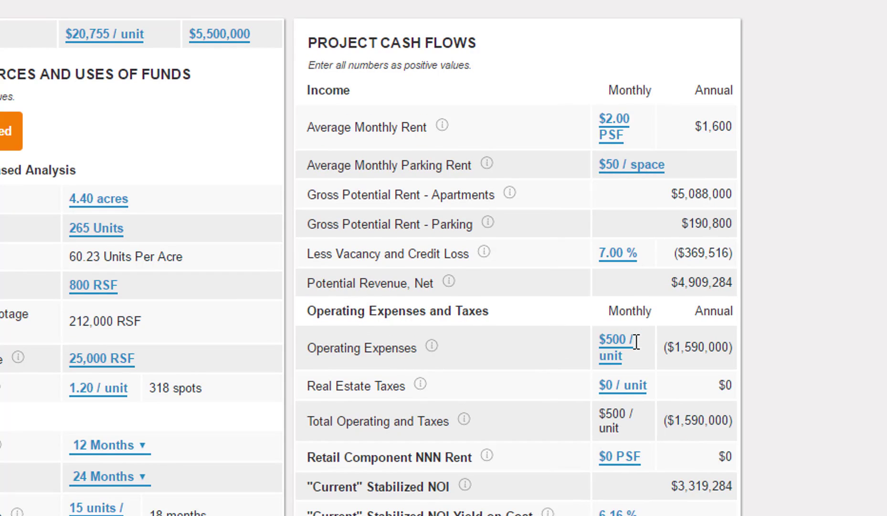
left_click(616, 390)
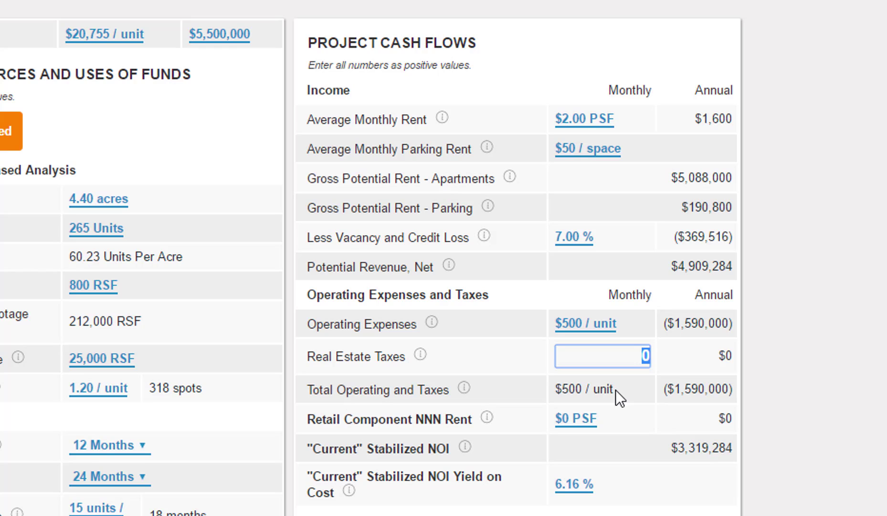
type("100")
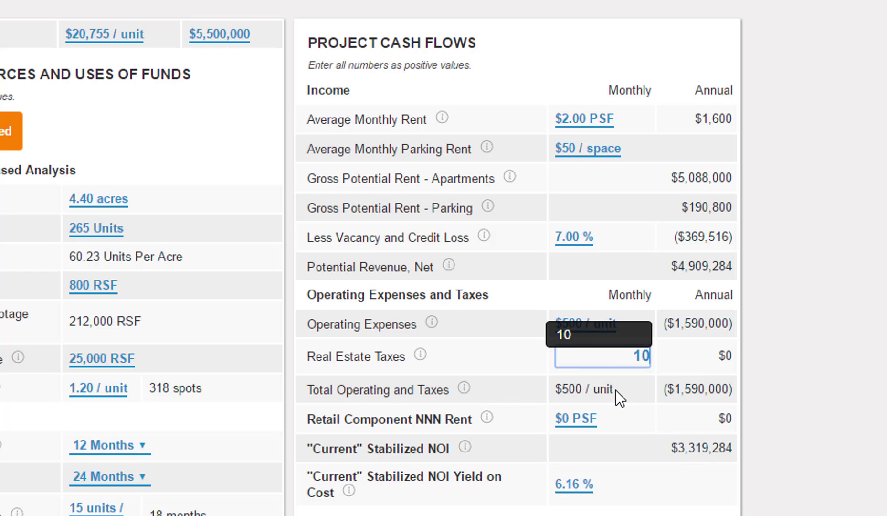
key("Return")
scroll(616, 381, "down", 1)
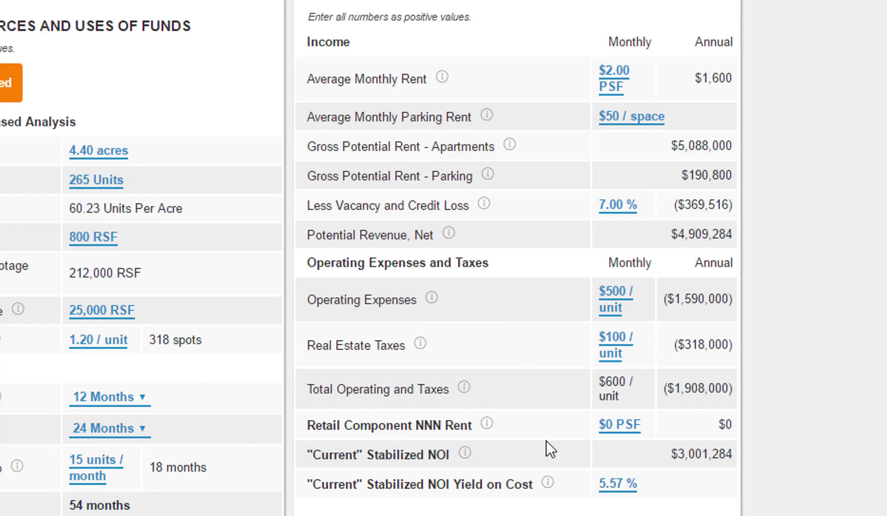
left_click(619, 424)
Enter $35 PSF as the retail component NNN rent
type("35")
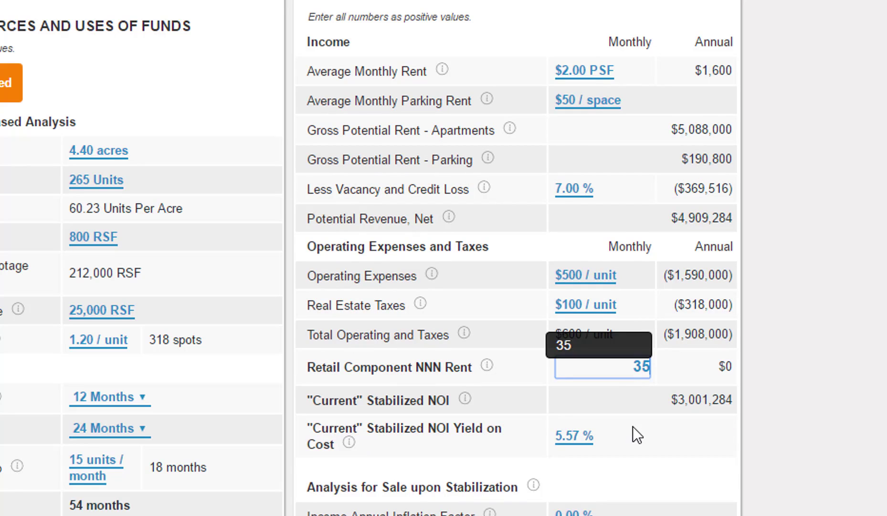
key("Return")
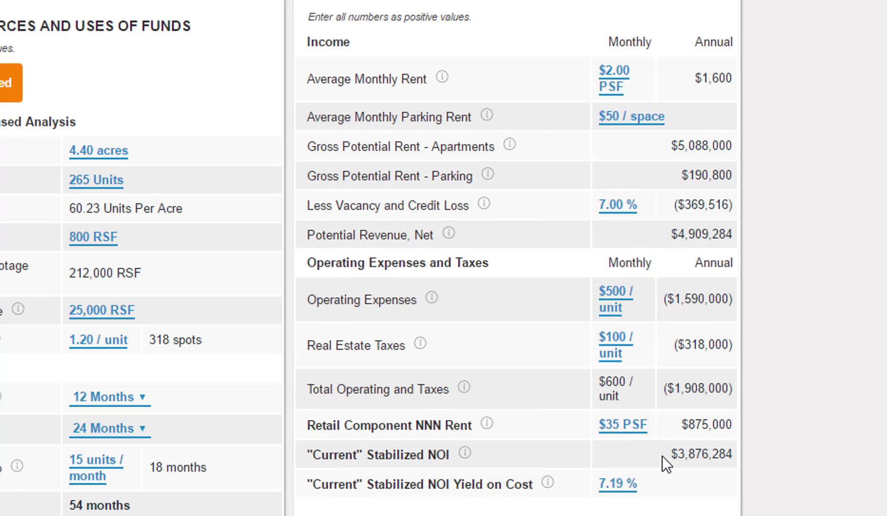